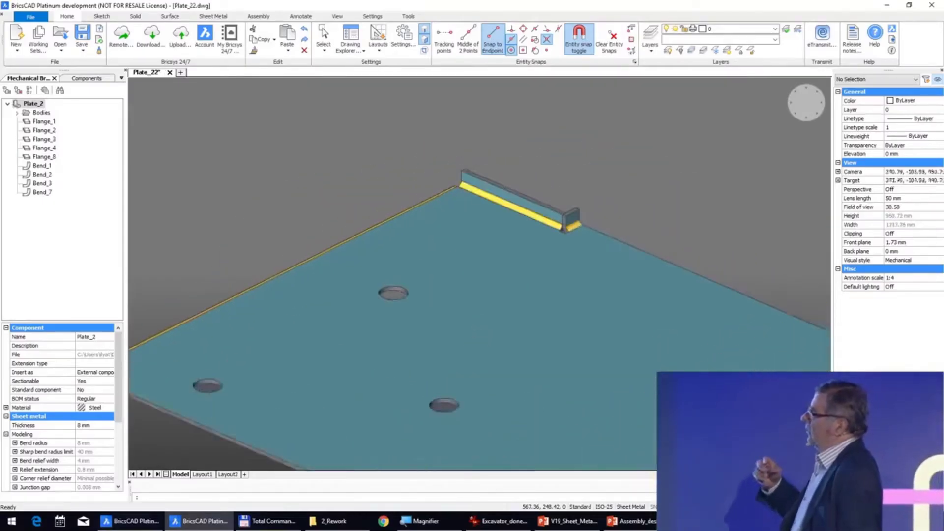
- Try unfolding the plate beside the model and examine the overlap between the two corner flanges
click(427, 367)
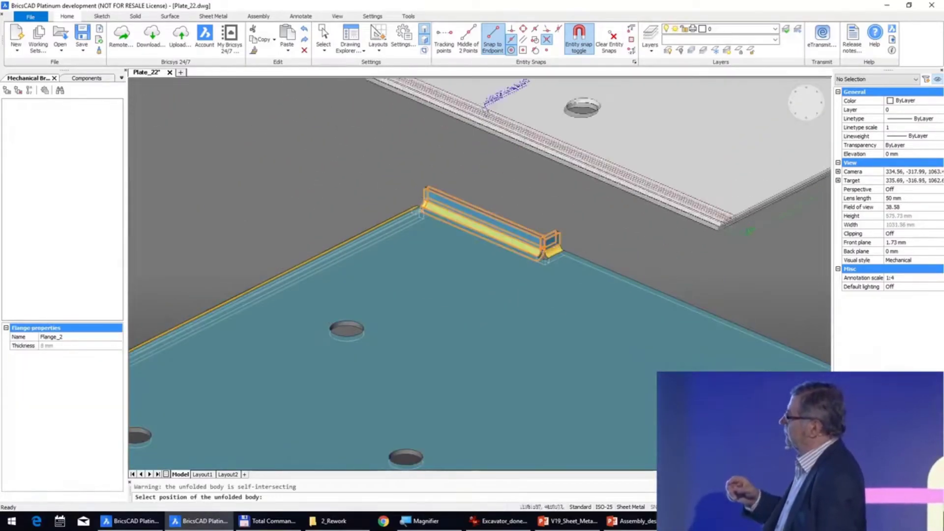
click(788, 276)
scroll(789, 276, up, 1)
middle_drag(788, 276, 314, 408)
scroll(781, 297, up, 6)
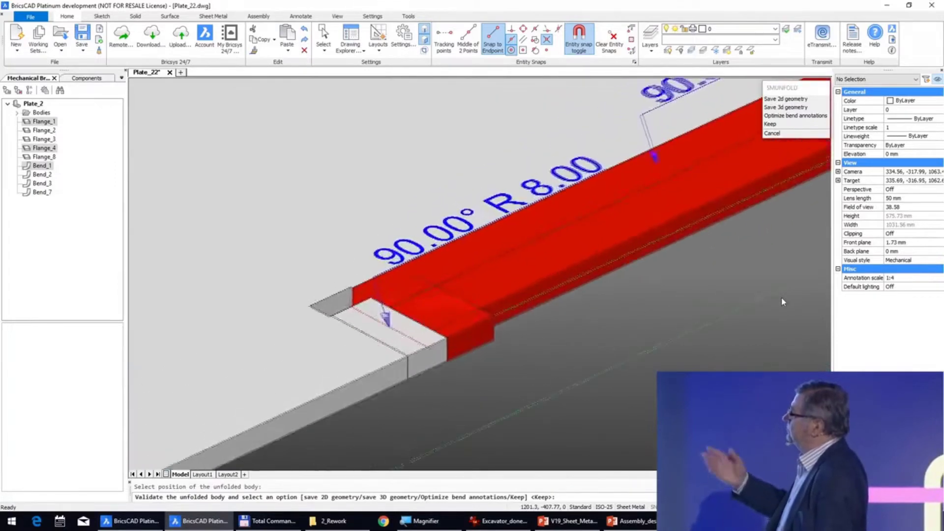
shift+middle_drag(472, 285, 447, 273)
shift+middle_drag(561, 278, 610, 281)
scroll(610, 280, down, 8)
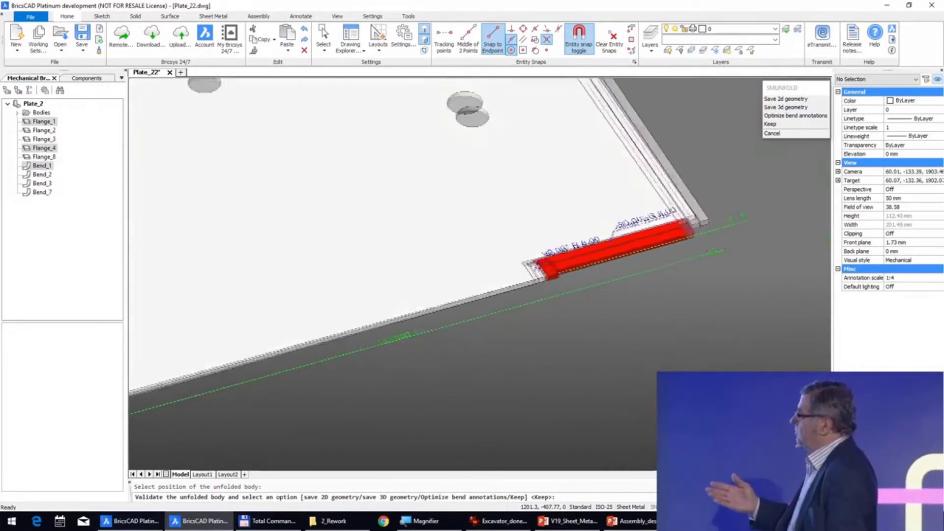
key(Escape)
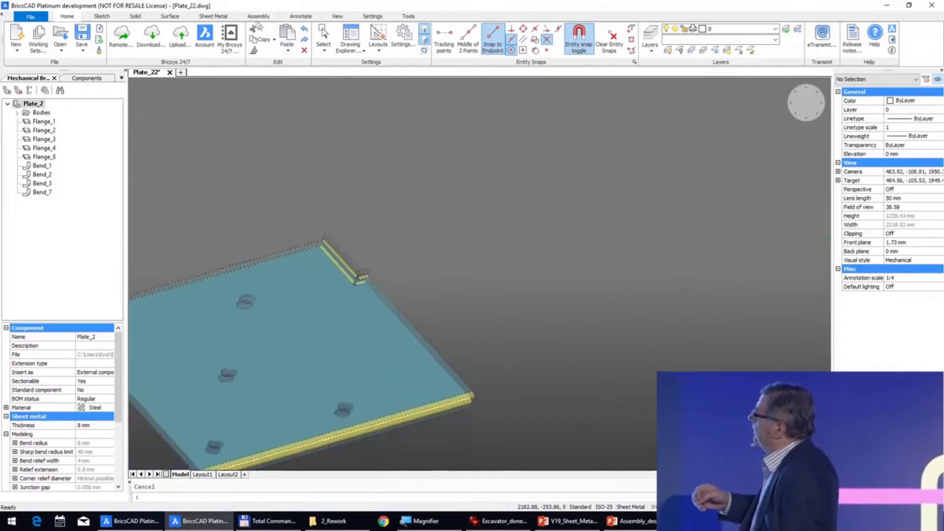
- Unfold the plate from its large face with the Associative option into a linked drawing
click(213, 17)
click(699, 38)
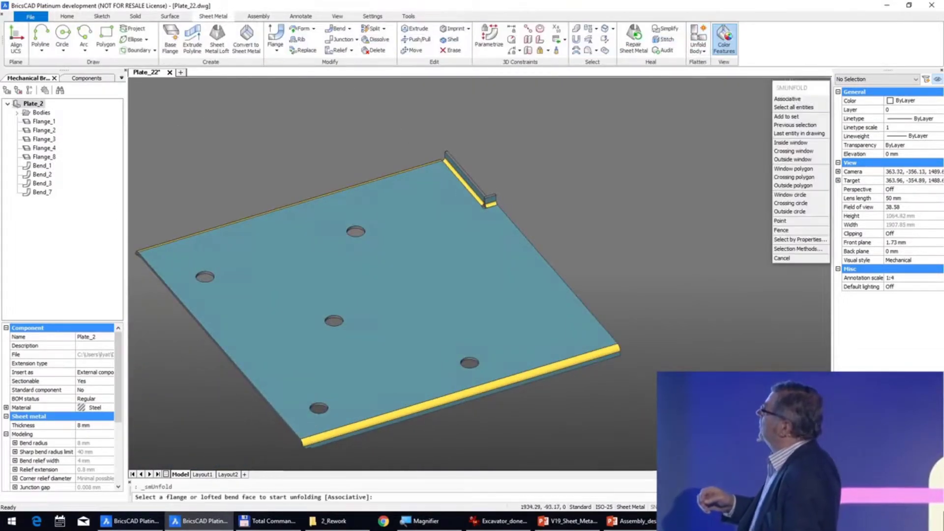
click(797, 102)
click(445, 303)
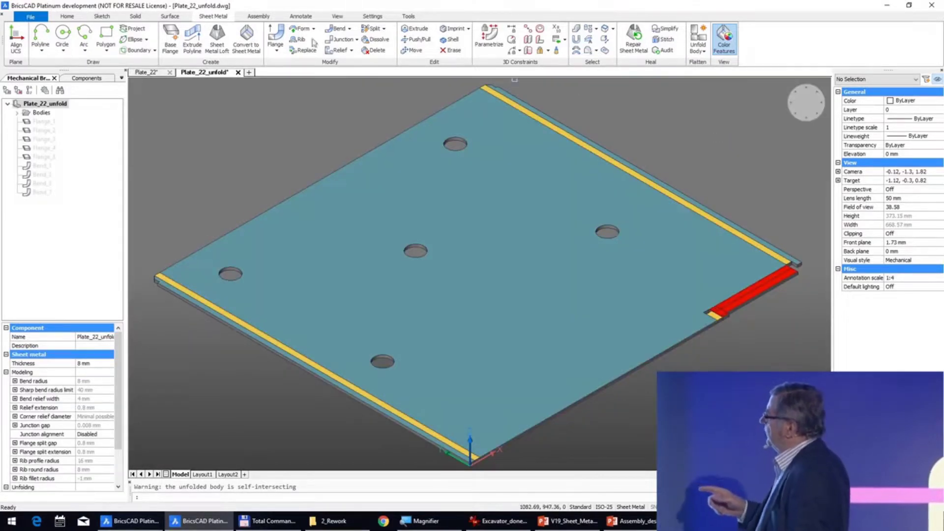
- Tile the folded and unfolded drawings vertically and show the red overlapping corner in the unfolded plate
click(336, 16)
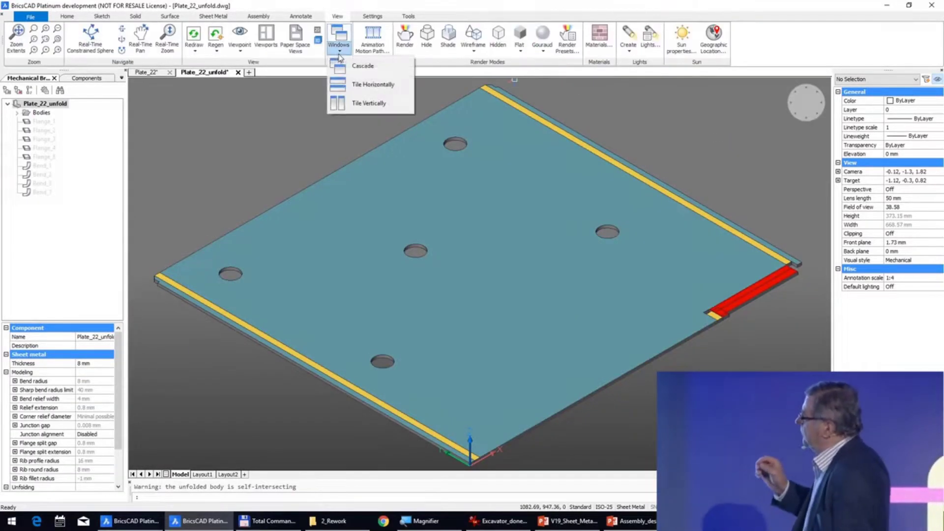
click(369, 104)
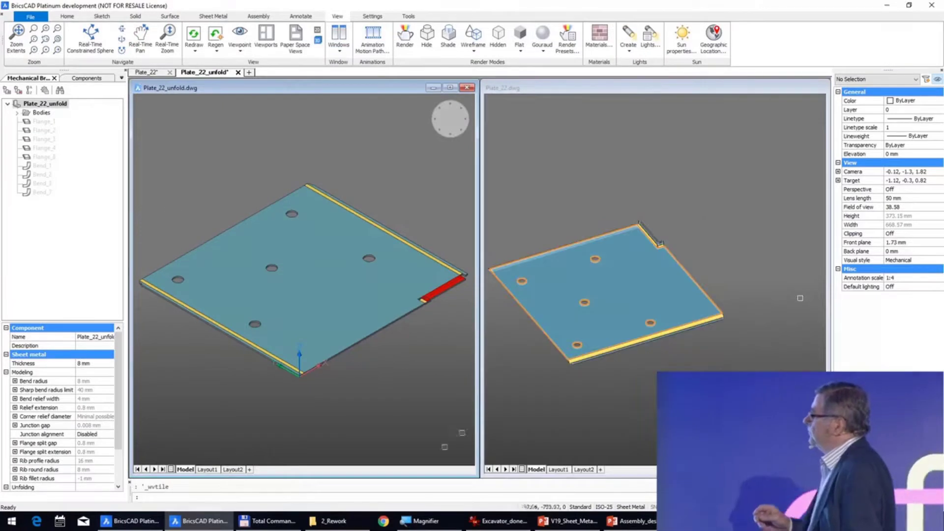
scroll(423, 290, up, 8)
middle_drag(393, 300, 327, 212)
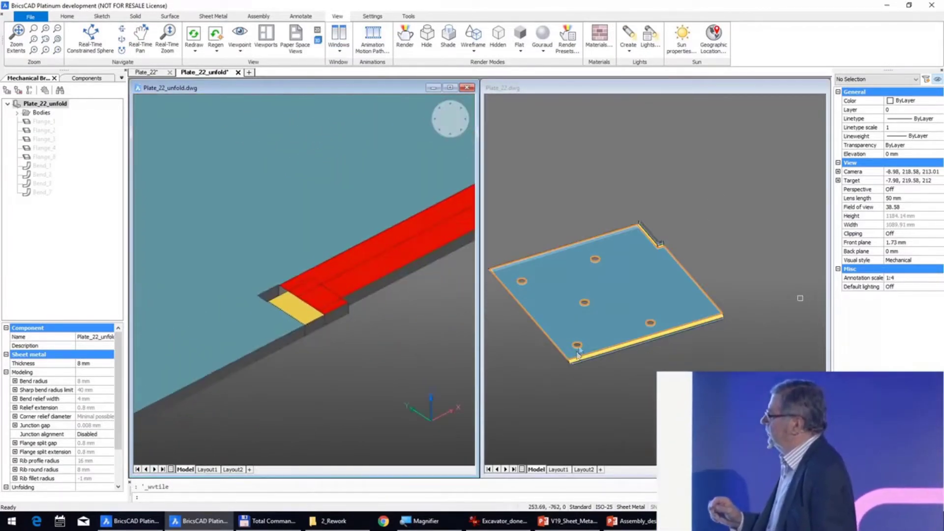
- Shorten the longer corner flange in the folded Plate_22 by pushing its end face back from the small flange, and update the unfolded drawing
click(713, 222)
scroll(661, 241, up, 8)
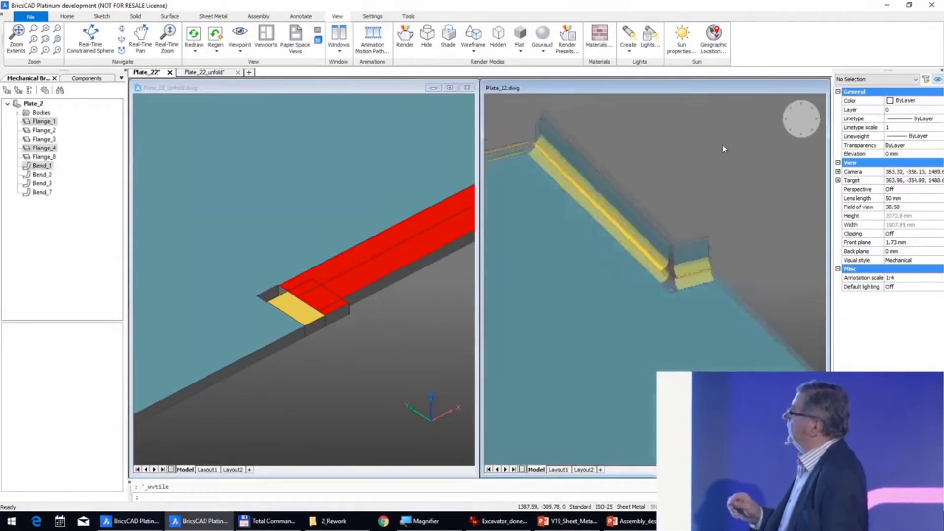
scroll(691, 327, up, 2)
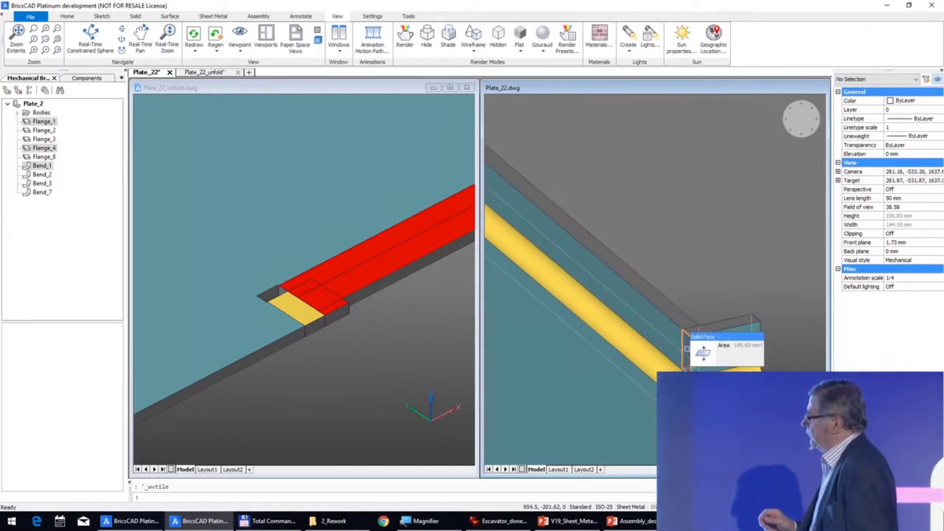
click(687, 348)
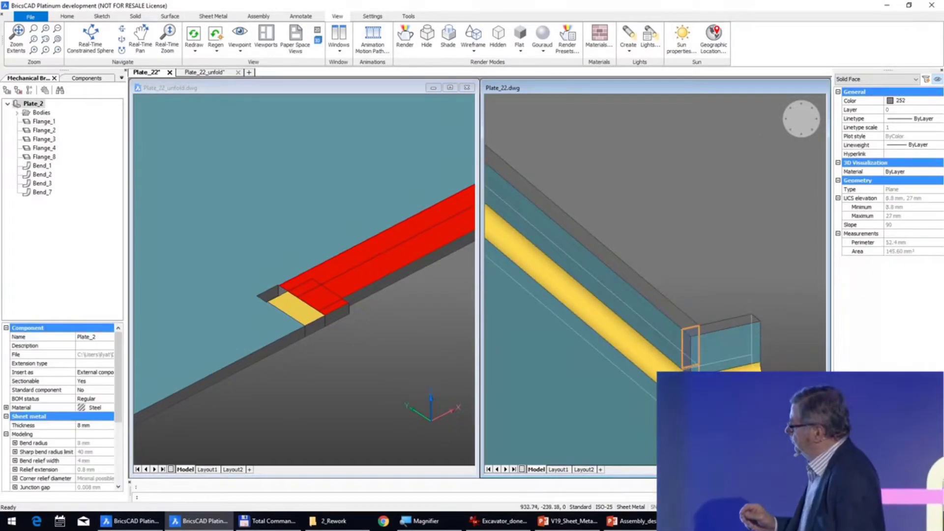
click(706, 417)
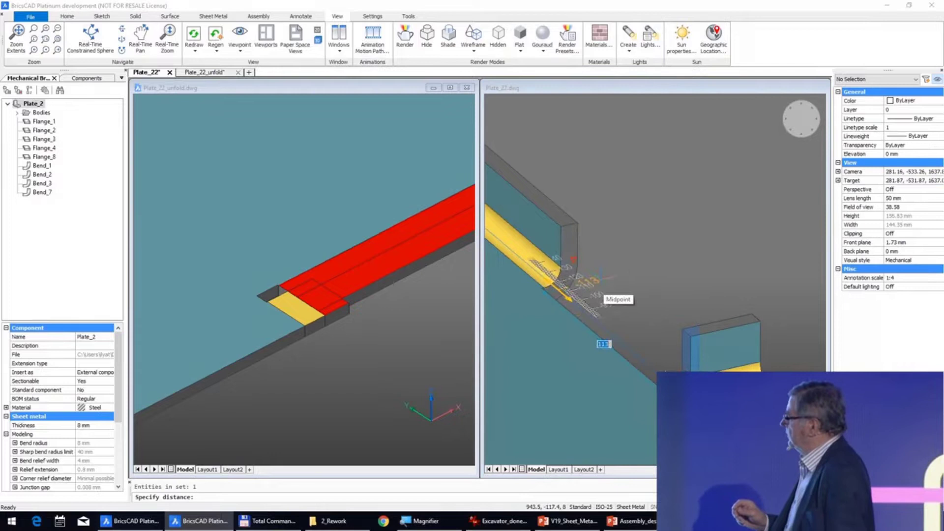
drag(602, 283, 602, 283)
click(415, 308)
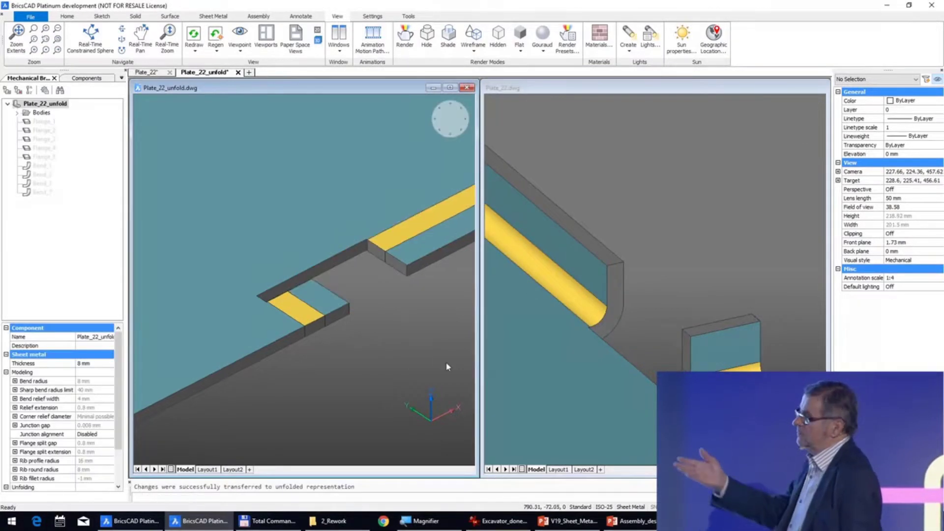
- Extend the long flange's end faces in the unfolded plate up to the small flange, and transfer the change to the folded model
scroll(447, 366, up, 1)
shift+middle_drag(447, 365, 369, 204)
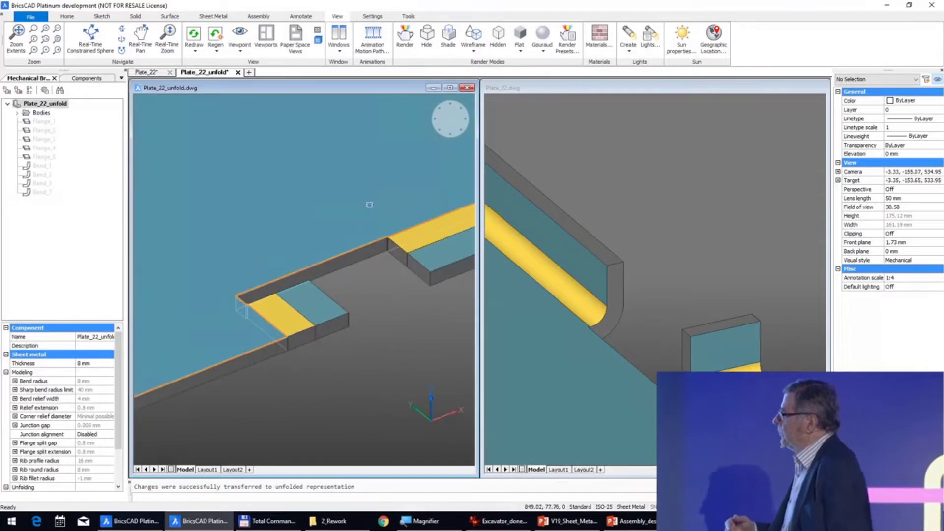
drag(403, 255, 443, 317)
click(406, 317)
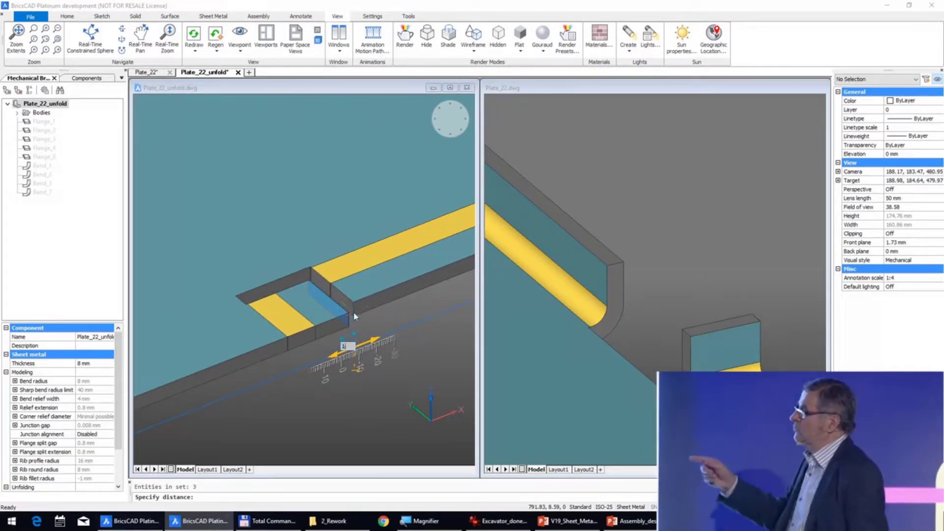
key(Return)
click(353, 315)
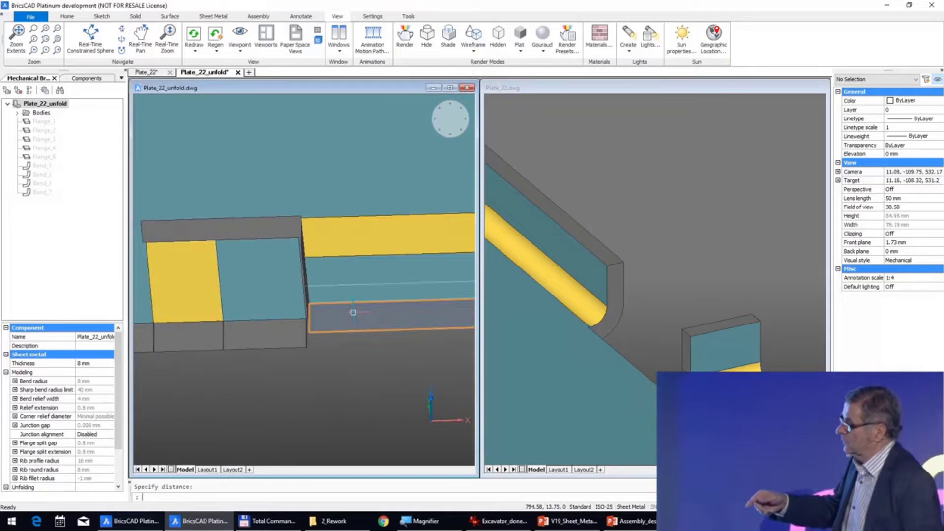
shift+middle_drag(353, 312, 518, 263)
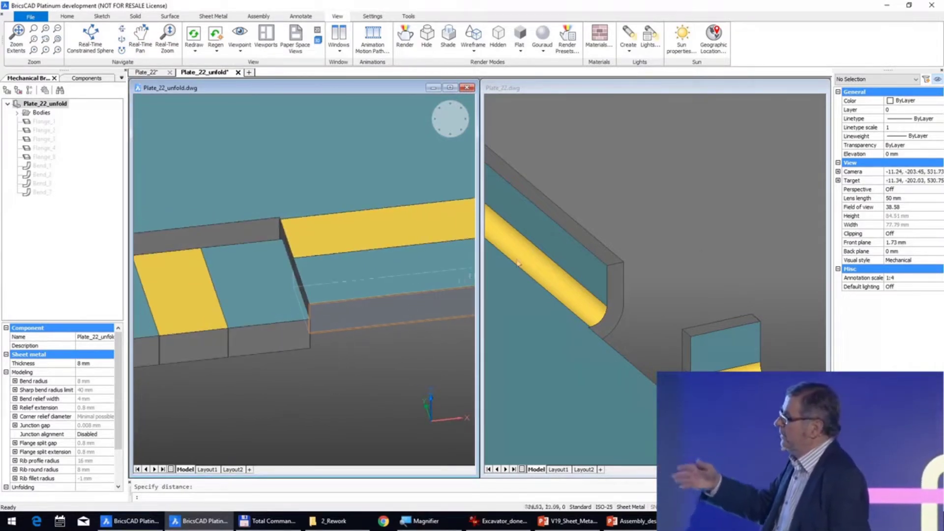
click(689, 260)
mouse_move(689, 260)
shift+middle_down()
mouse_move(728, 248)
mouse_move(767, 216)
mouse_move(745, 159)
mouse_move(748, 223)
mouse_move(745, 205)
shift+middle_up()
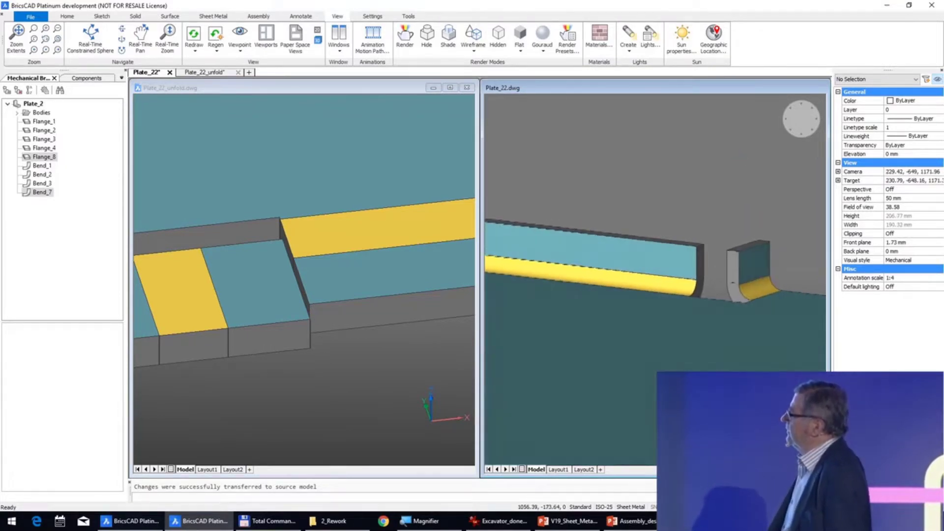
- Pull the long flange's outer face in the unfolded plate to the outer corner of the small flange, and update the folded model
click(297, 458)
shift+middle_drag(314, 433, 334, 162)
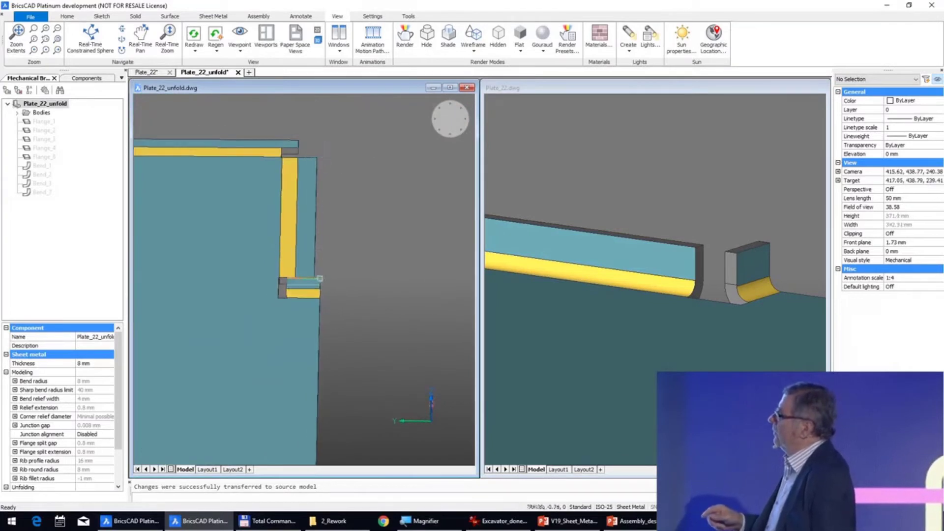
scroll(320, 278, up, 2)
shift+middle_drag(379, 268, 397, 268)
scroll(383, 287, up, 3)
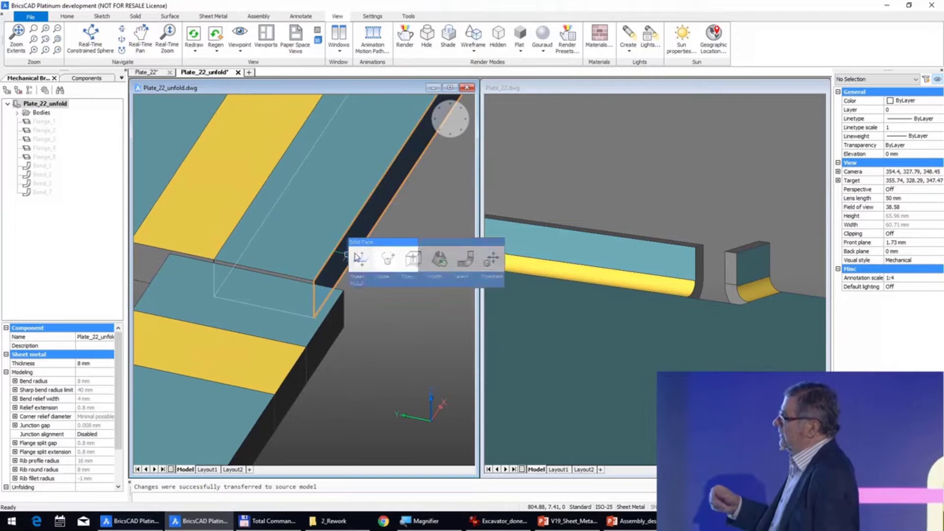
click(359, 258)
click(344, 327)
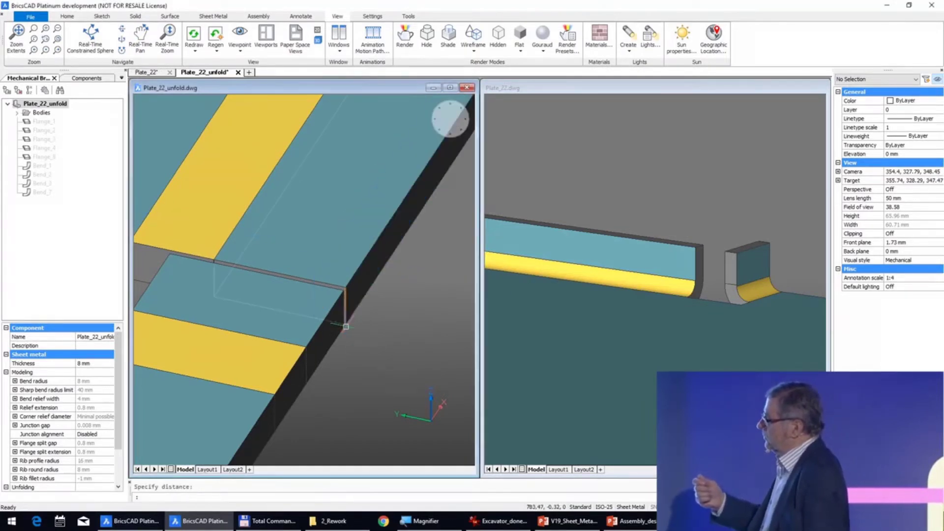
click(733, 222)
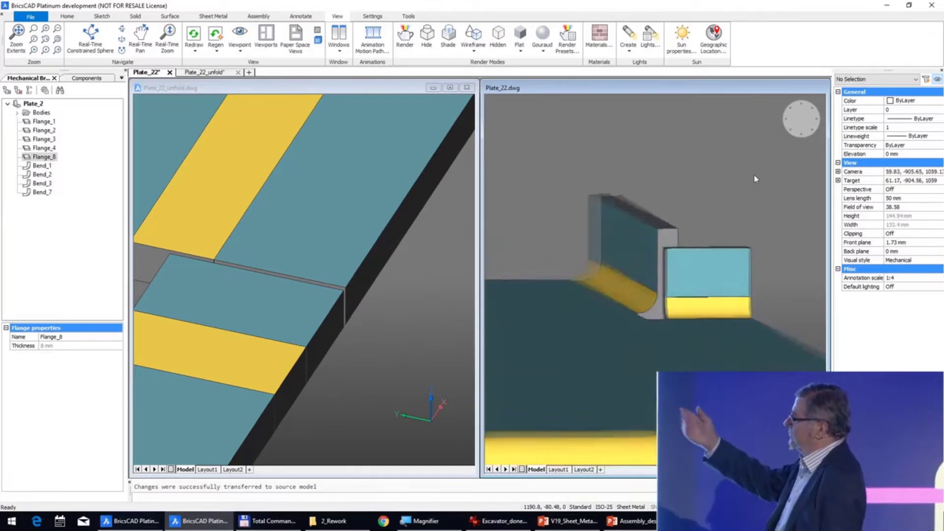
shift+middle_drag(684, 211, 437, 355)
- Draw a circle of about 17.6 mm radius in the unfolded plate, centred where the two bends meet and reaching the notch corner
click(436, 358)
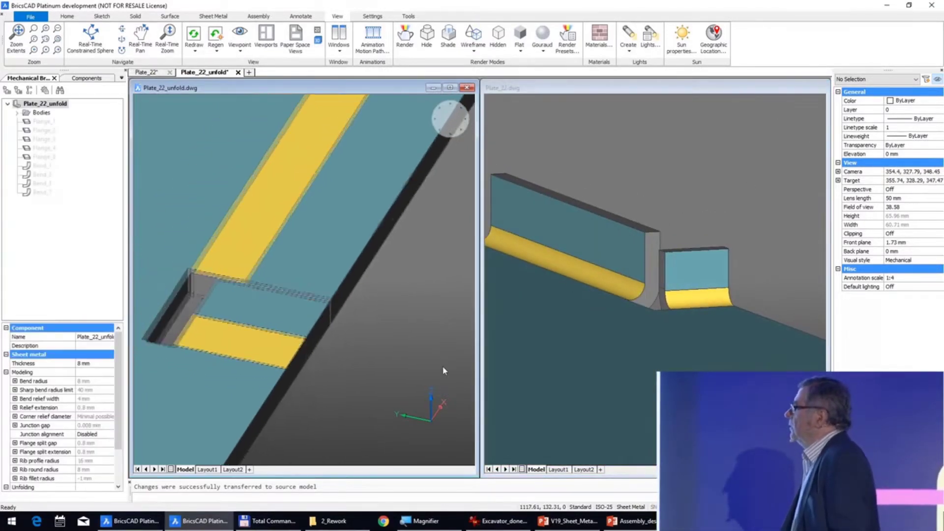
scroll(449, 344, up, 5)
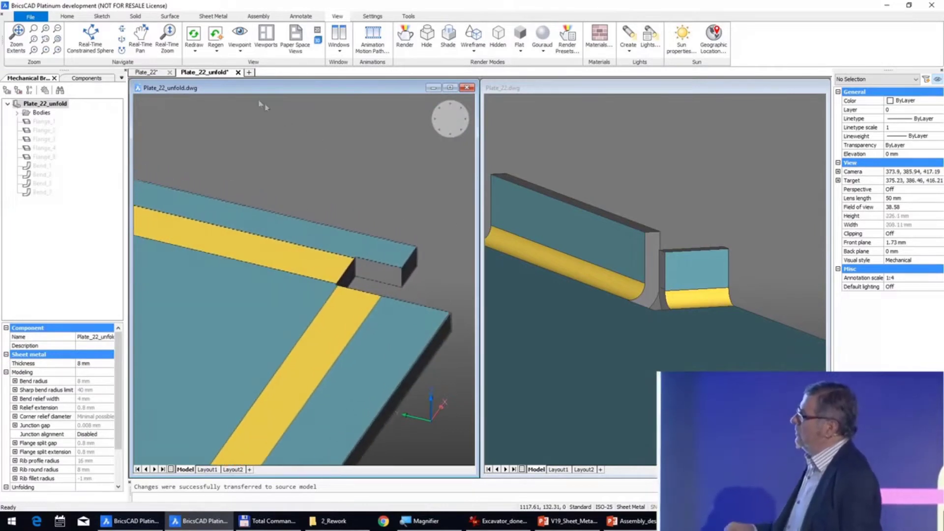
click(101, 18)
click(62, 33)
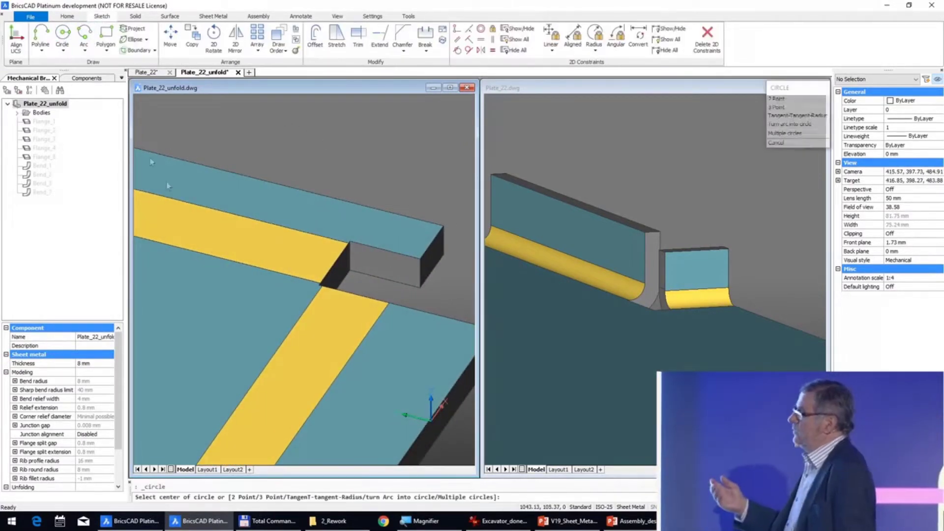
scroll(270, 296, up, 4)
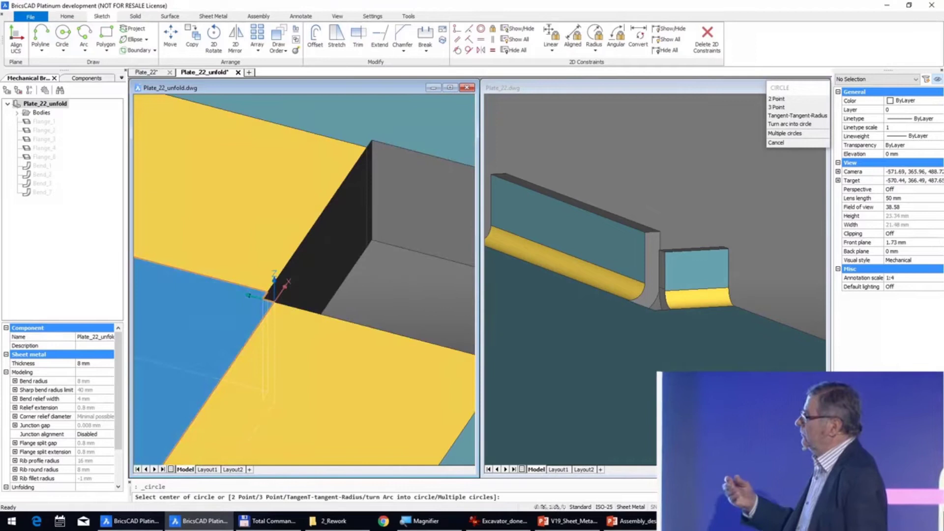
click(266, 297)
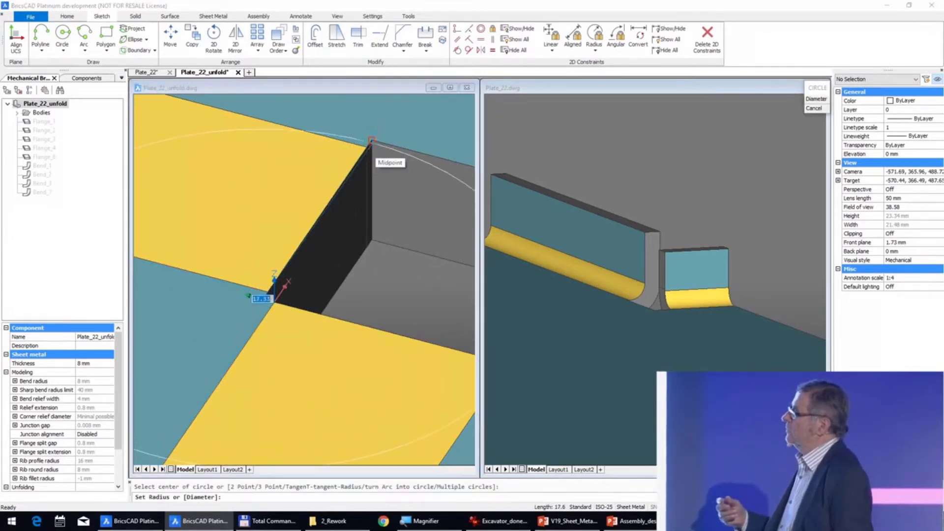
click(372, 141)
- Extrude the circle through the unfolded plate to cut a round corner relief, and transfer it to the folded model
scroll(417, 266, down, 3)
shift+middle_drag(430, 266, 382, 241)
click(374, 302)
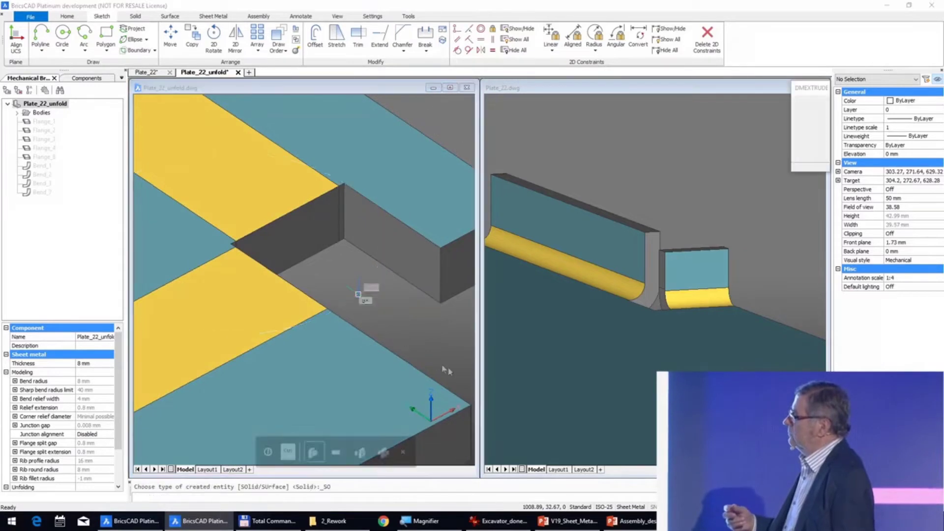
click(446, 367)
click(592, 244)
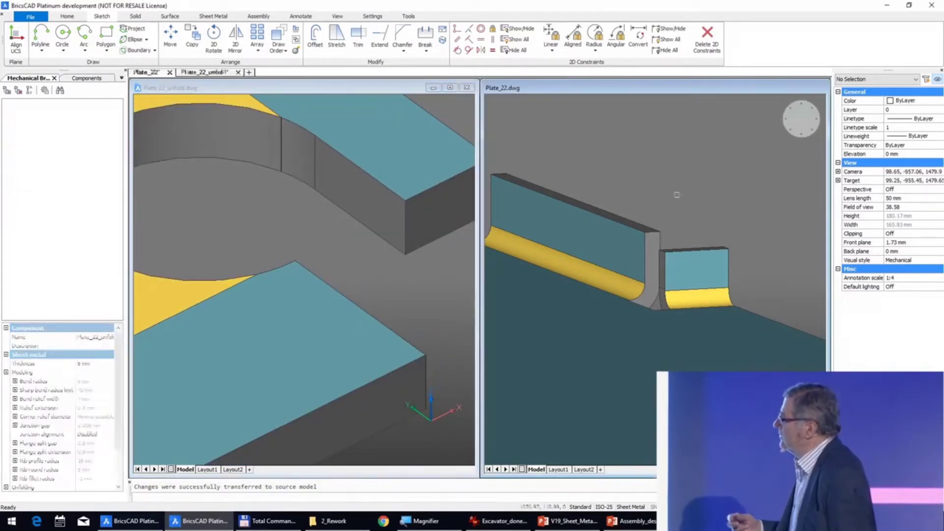
- Examine the round corner relief between the two bent flanges in the folded plate from several sides
shift+middle_drag(676, 194, 710, 242)
scroll(716, 283, up, 3)
shift+middle_drag(716, 282, 792, 162)
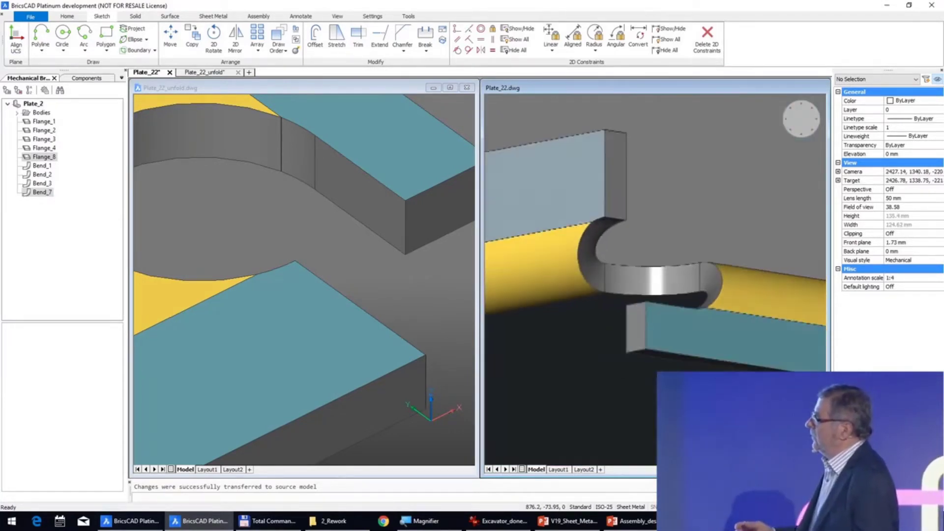
shift+middle_drag(639, 246, 718, 256)
shift+middle_drag(639, 265, 700, 264)
scroll(655, 280, down, 4)
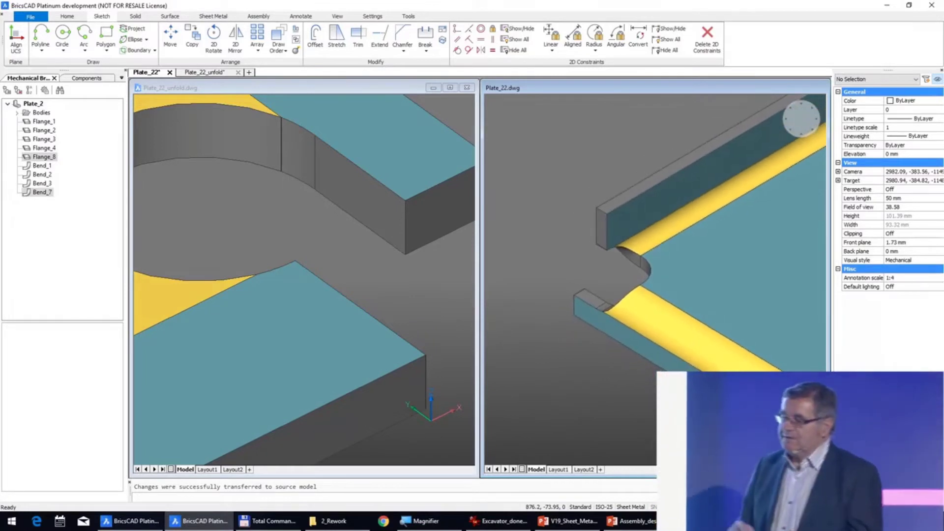
middle_drag(645, 268, 669, 278)
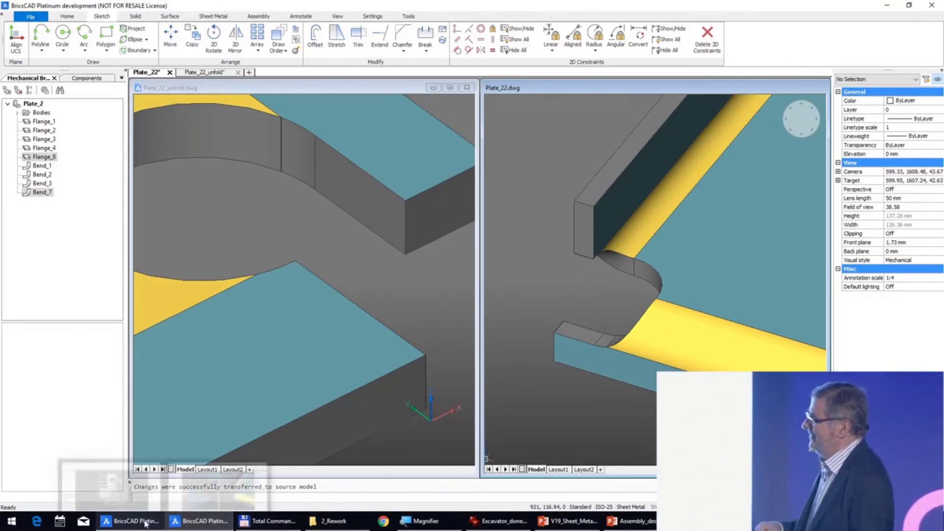
- Switch to the other BricsCAD window with the Upper_Frame_Assembly drawing
mouse_move(150, 522)
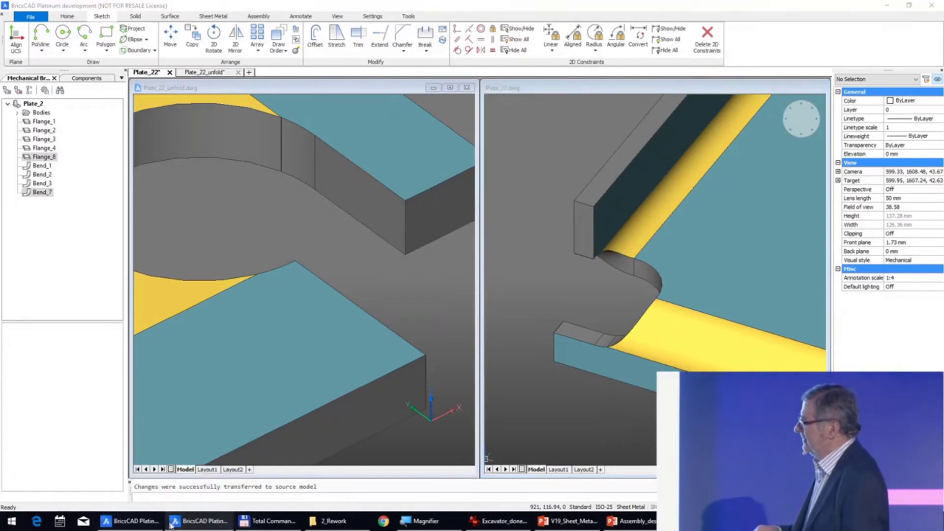
click(127, 524)
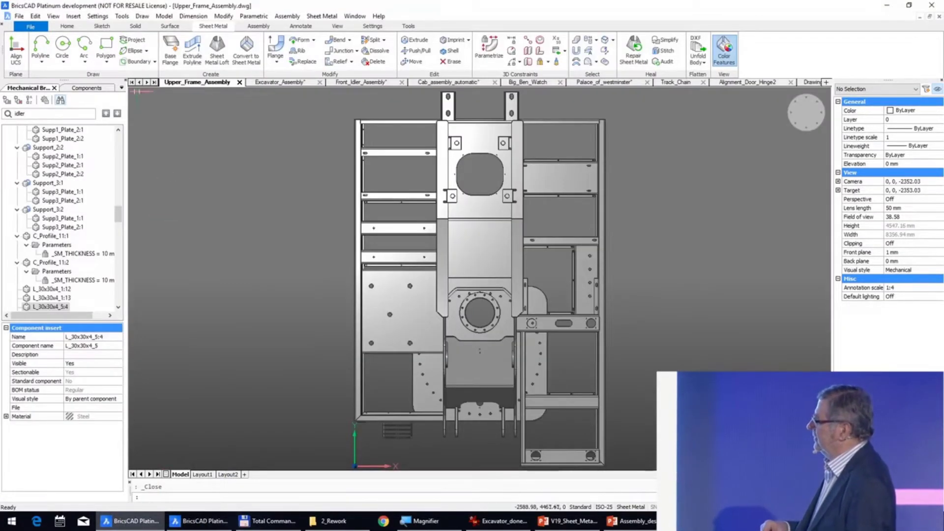
- Switch to the Cab drawing and unfold the sheet metal cab from Flange_5, placing the unfolded body well clear of the model
click(234, 82)
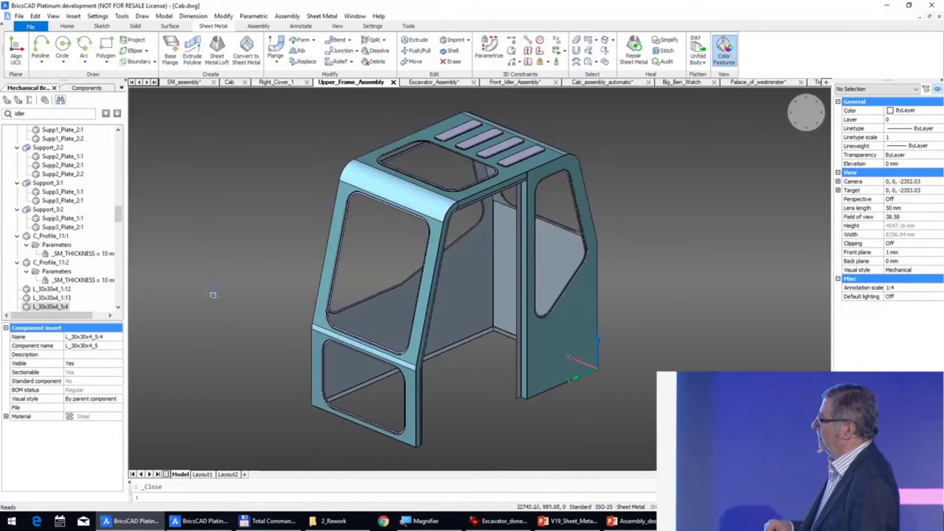
shift+middle_drag(640, 229, 804, 246)
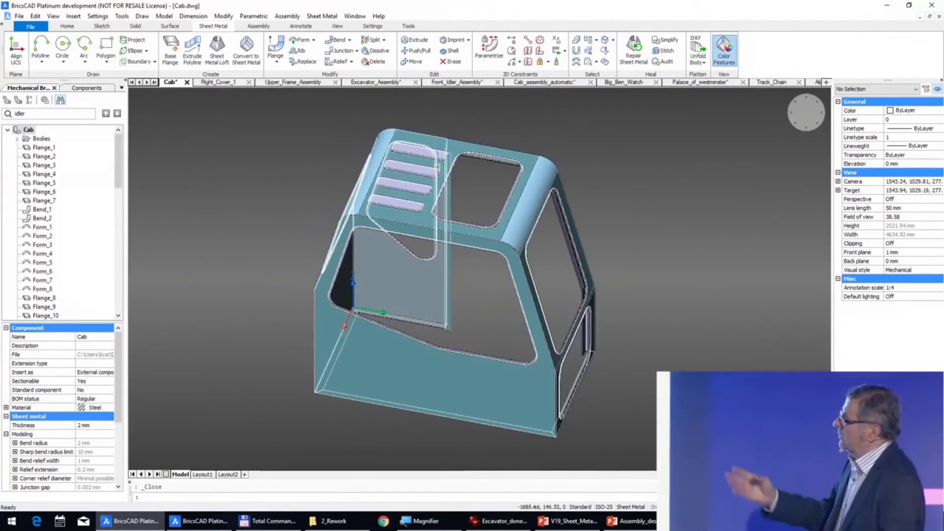
click(471, 156)
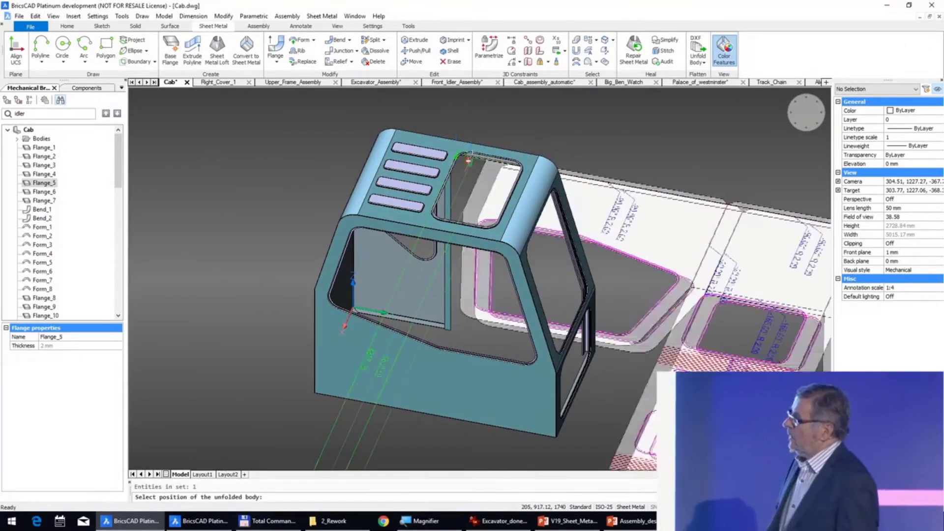
scroll(654, 189, down, 4)
click(751, 224)
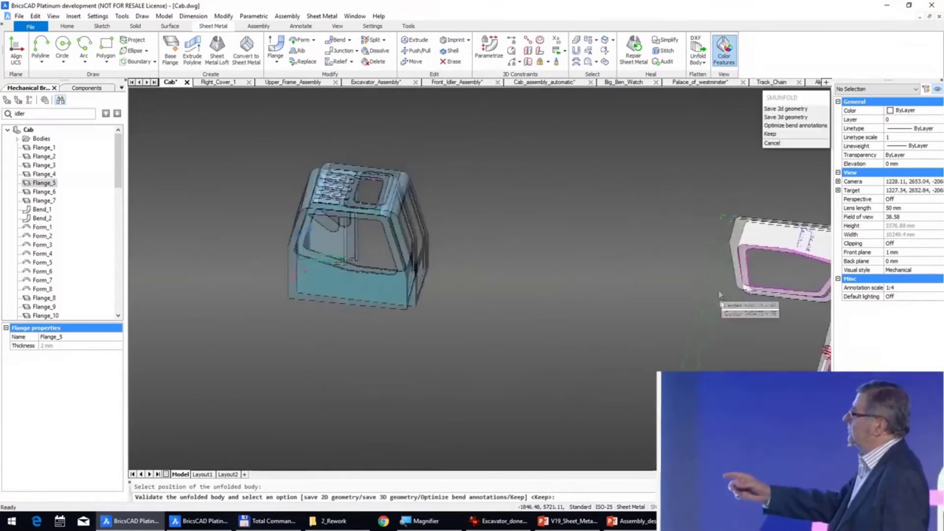
- Examine the overall dimensions, bend lines and bend annotations on the unfolded cab body
scroll(751, 224, up, 5)
scroll(431, 278, up, 4)
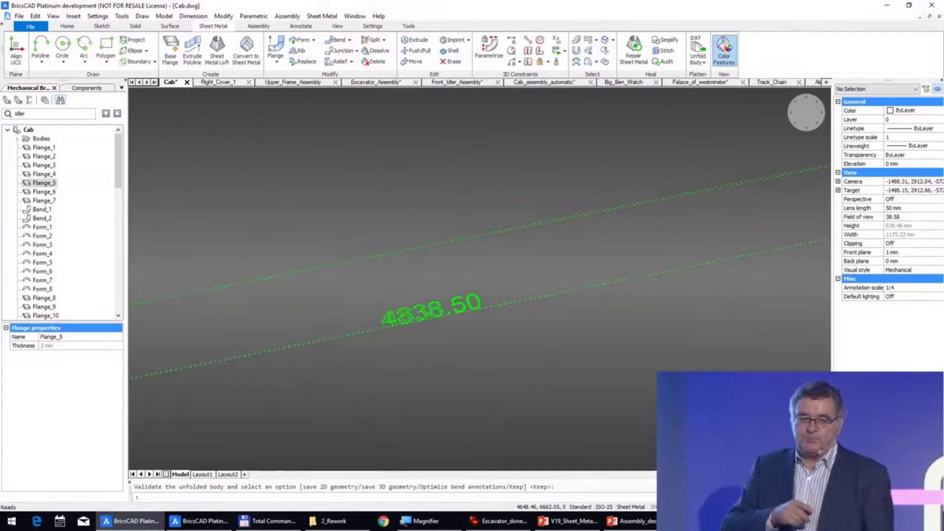
scroll(432, 295, down, 6)
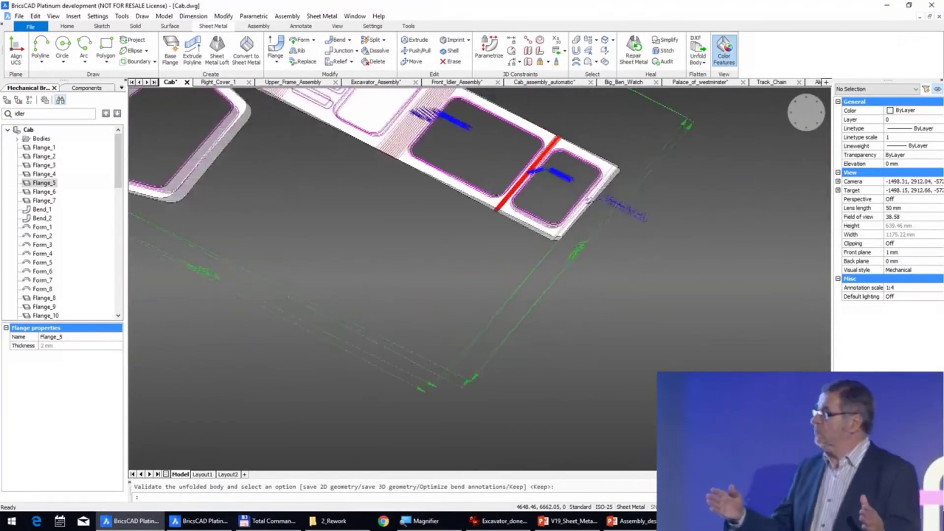
shift+middle_drag(565, 305, 527, 310)
scroll(526, 310, up, 3)
scroll(767, 275, down, 6)
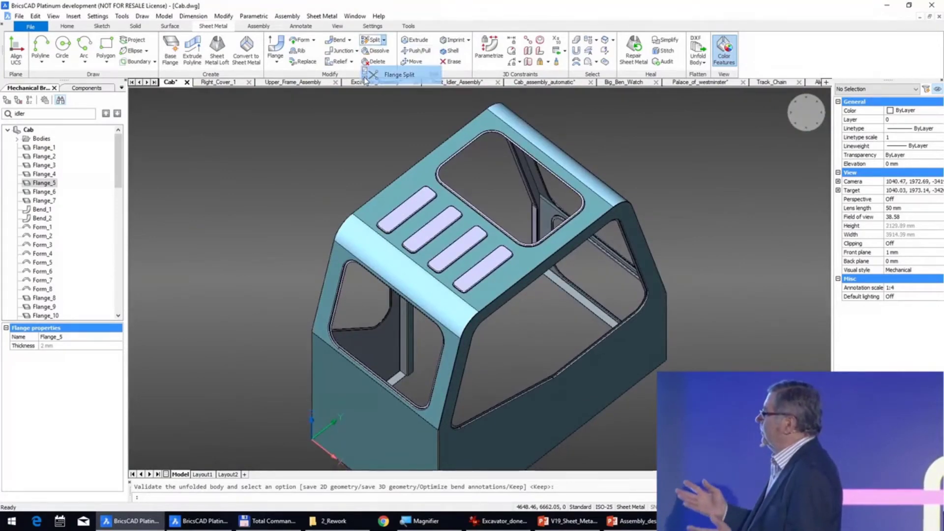
- Split the lofted bend between the cab's roof and windscreen frame at the midpoint of its curved edge
shift+middle_drag(214, 170, 430, 171)
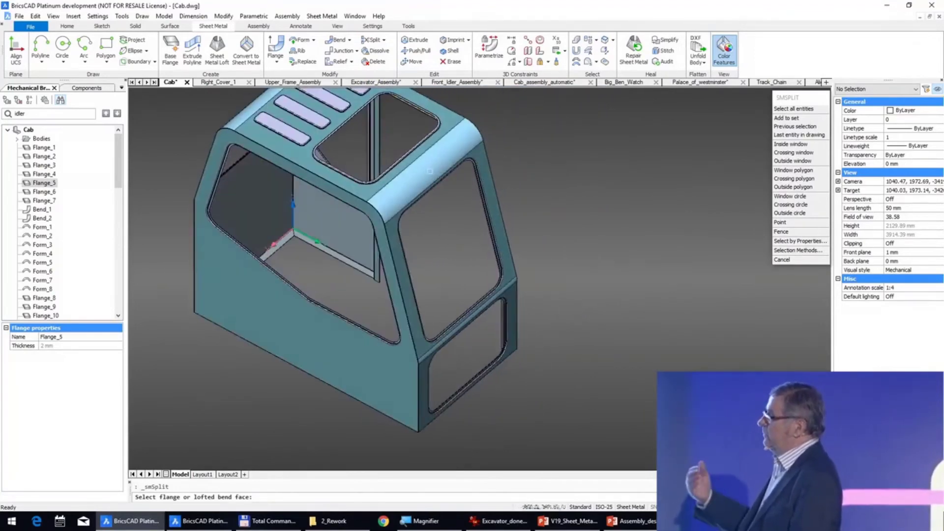
click(431, 171)
scroll(354, 193, up, 8)
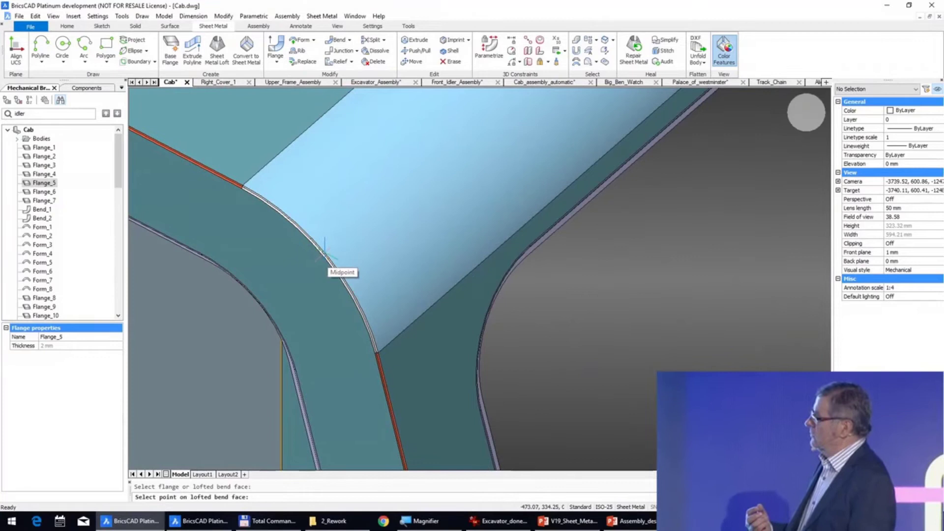
click(325, 251)
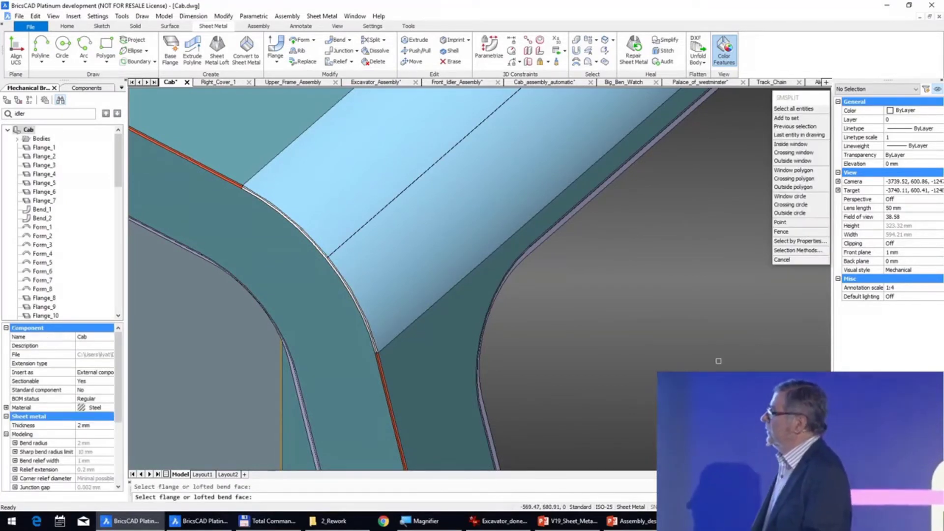
key(Escape)
- Unfold the cab with the split bend from Flange_5 and place the second unfolded body beside the model
scroll(630, 325, down, 8)
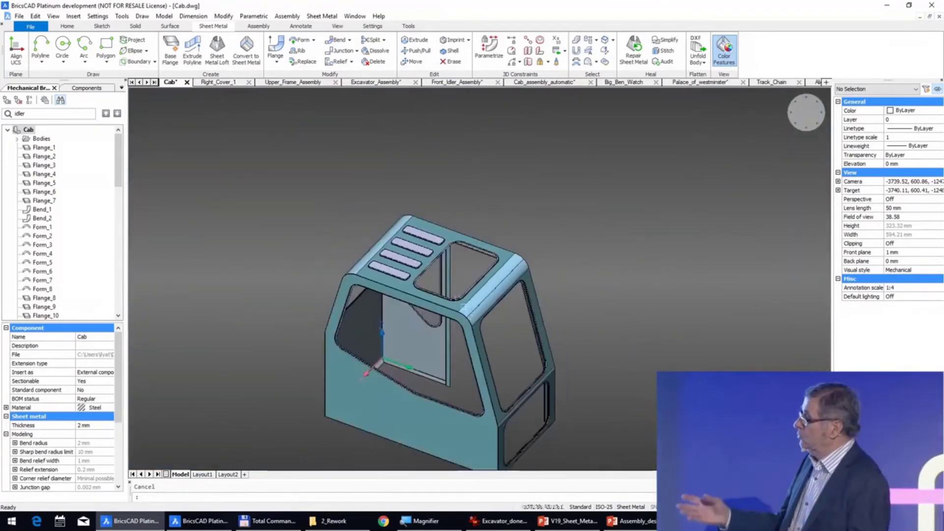
shift+middle_drag(349, 275, 392, 292)
right_click(393, 304)
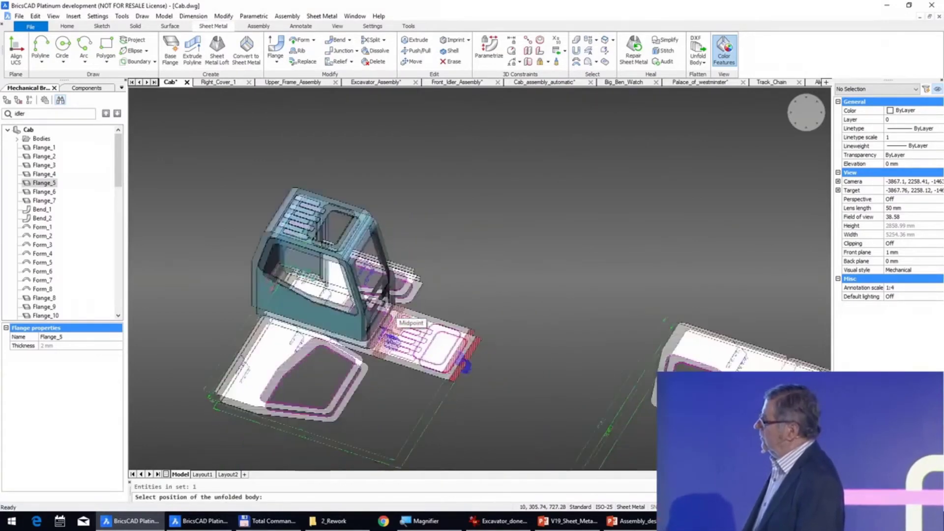
click(464, 96)
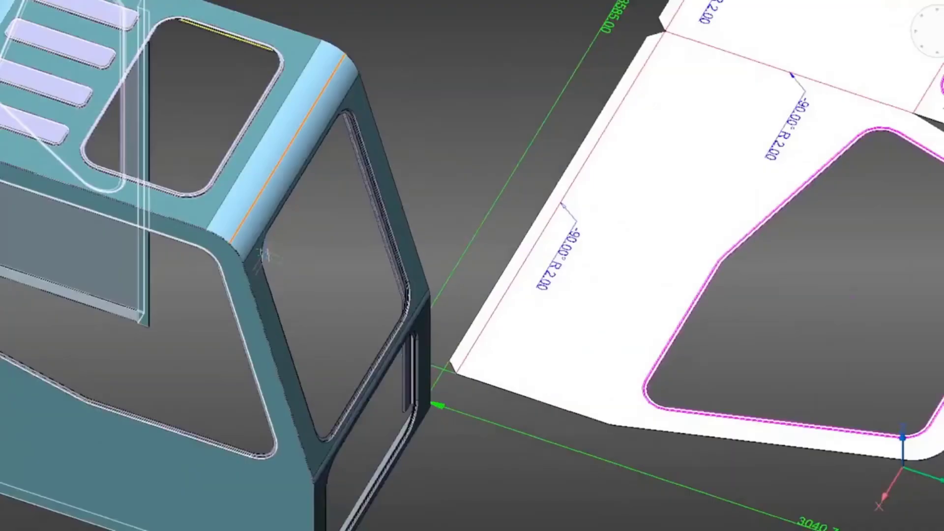
scroll(266, 255, up, 3)
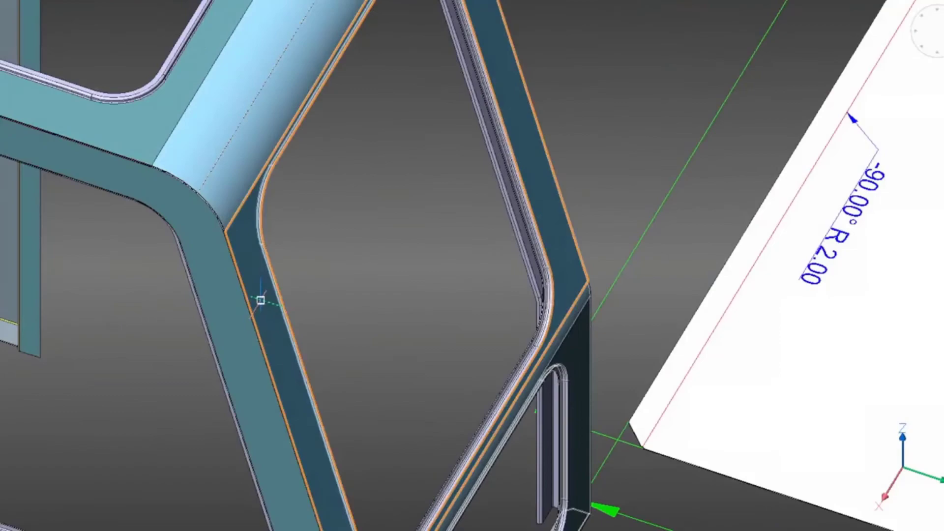